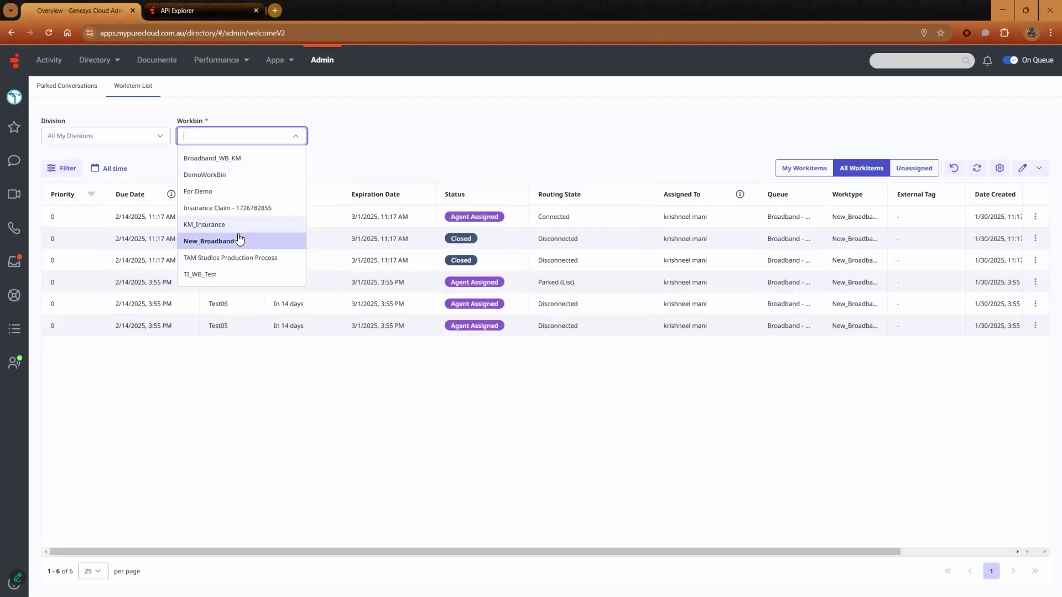
Step: Show the workitems of the New_Broadband workbin and refresh the list
left_click(237, 239)
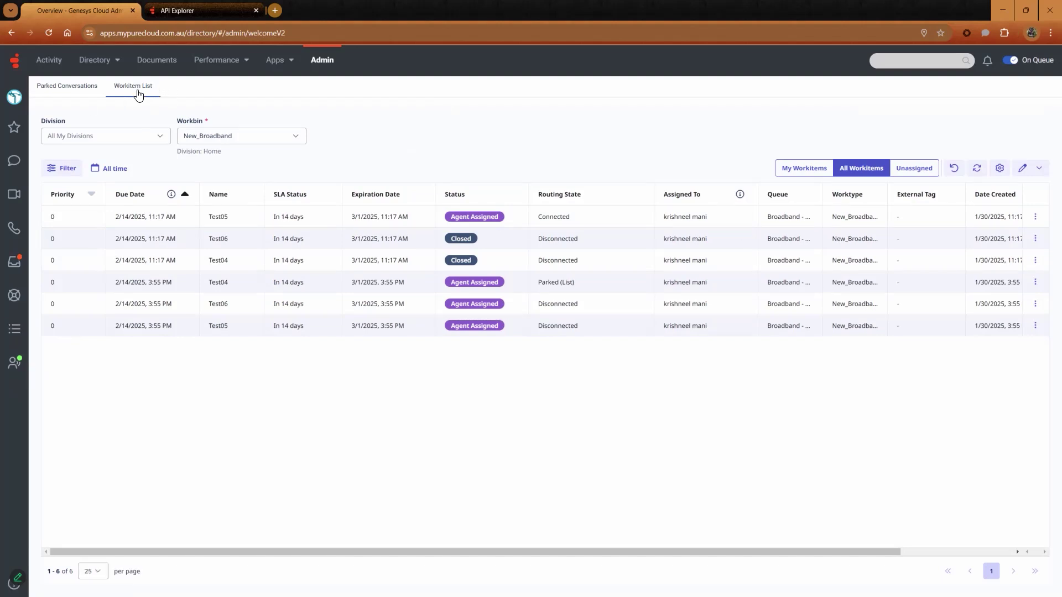
left_click(292, 145)
left_click(977, 168)
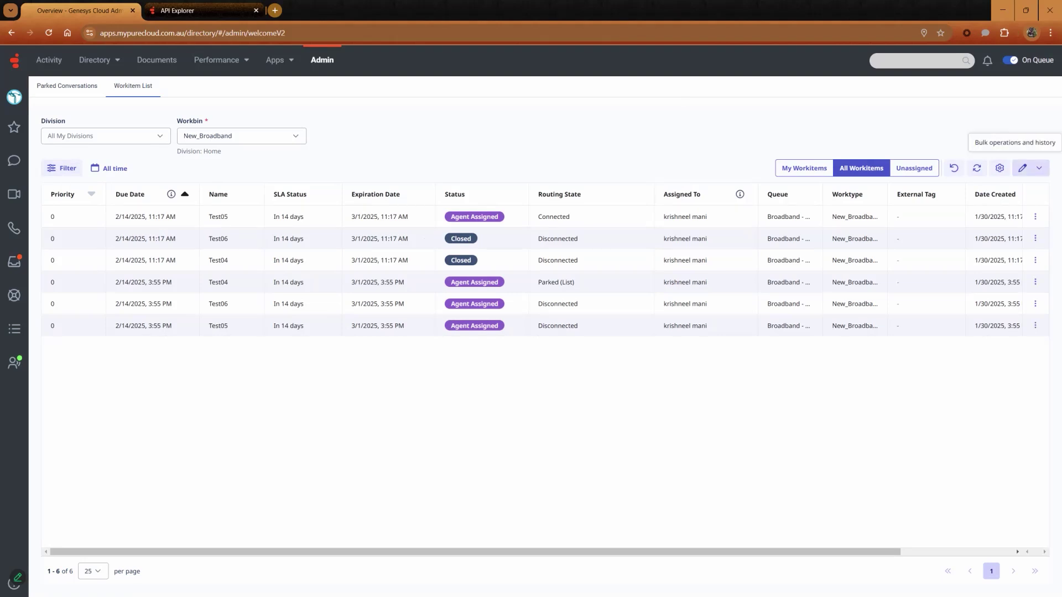
Step: Start a Terminate bulk operation, select the closed workitems Test06 and Test04, and proceed to the review
left_click(1039, 168)
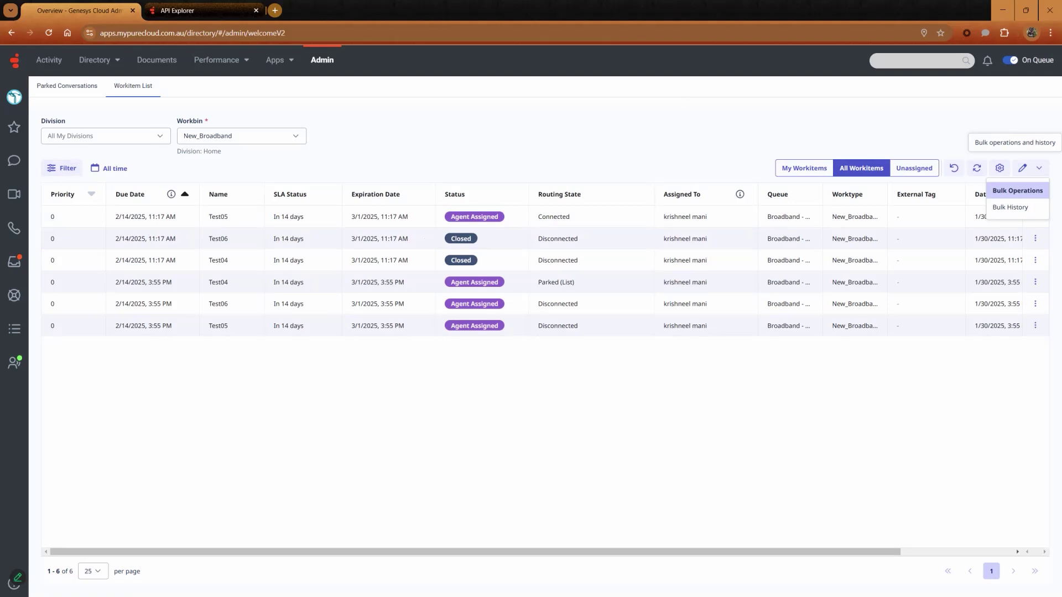
left_click(1017, 190)
left_click(66, 268)
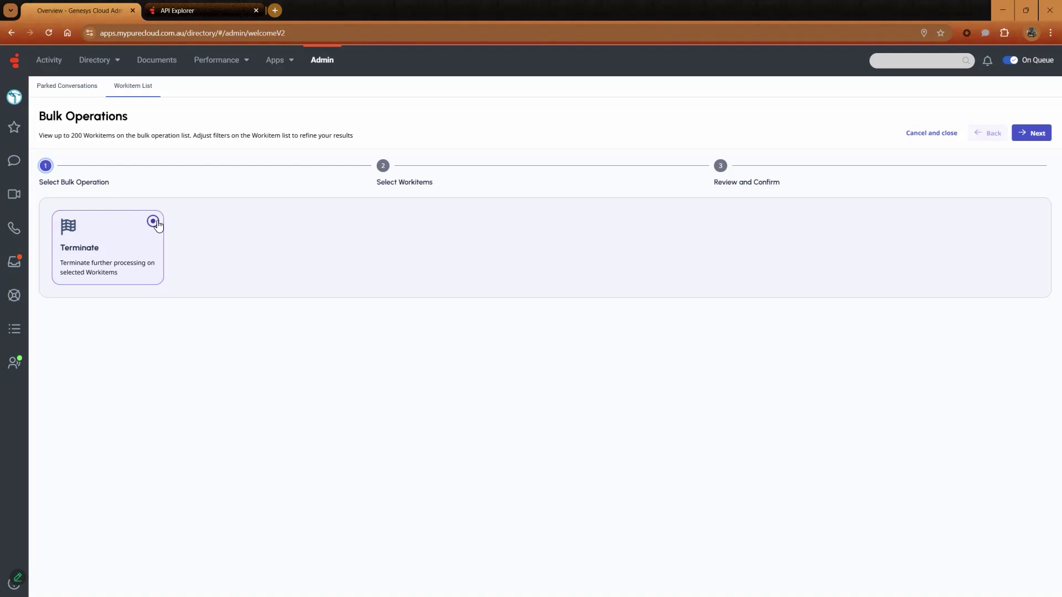
key("Return")
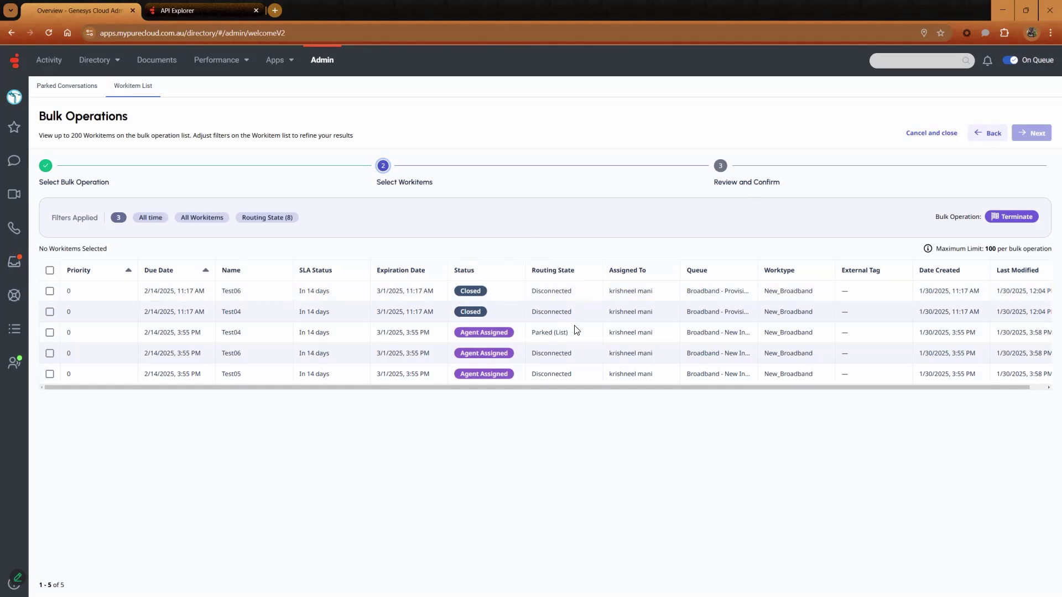
left_click(50, 291)
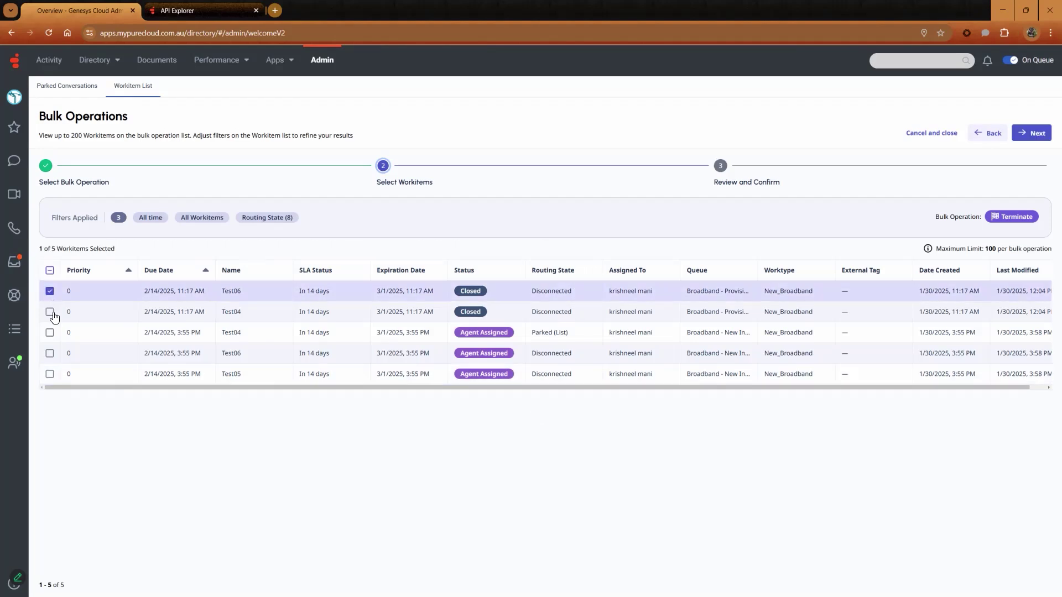
left_click(50, 312)
left_click(1032, 133)
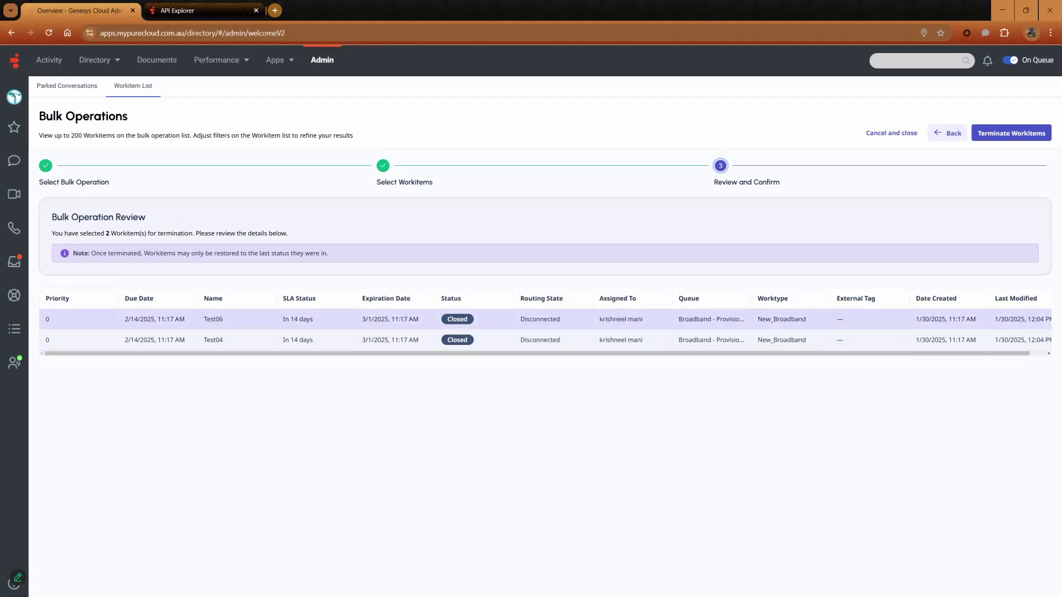
Step: Terminate the selected workitems, confirming with CONFIRM, and refresh the workitem list
left_click(1010, 132)
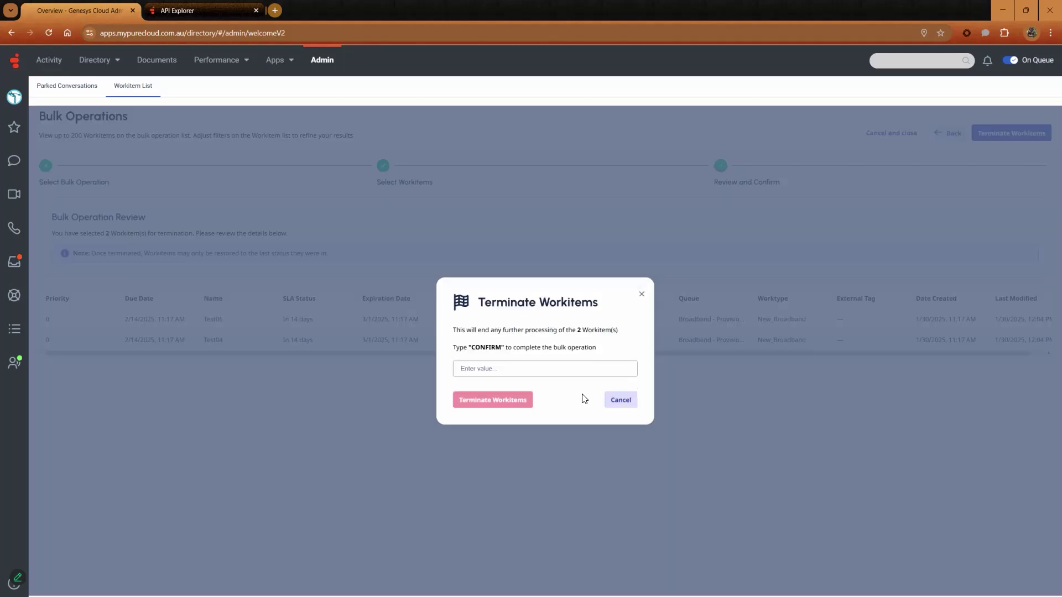
left_click(566, 371)
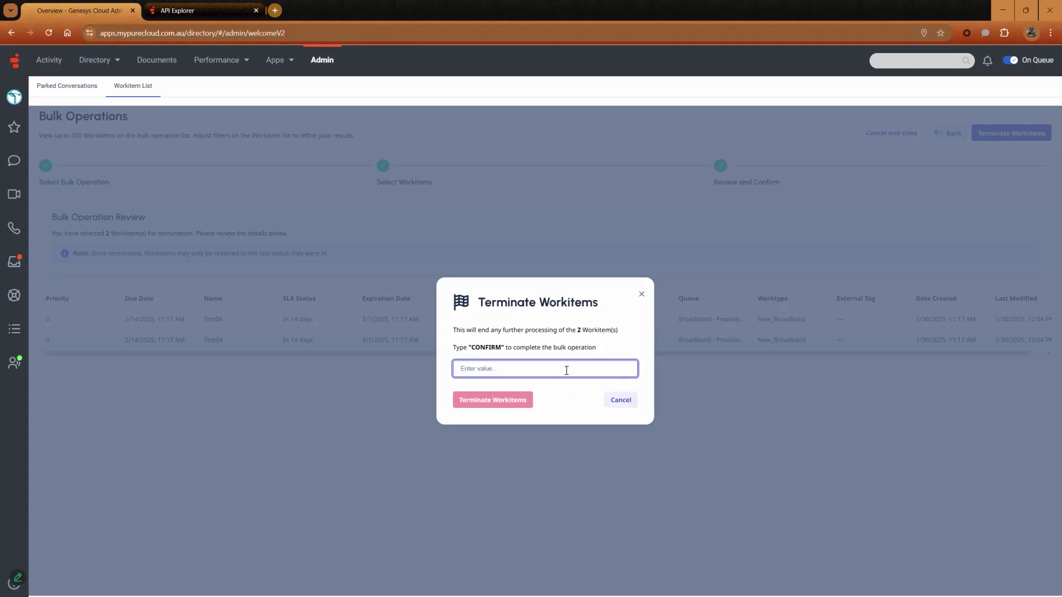
type("CONFIRM")
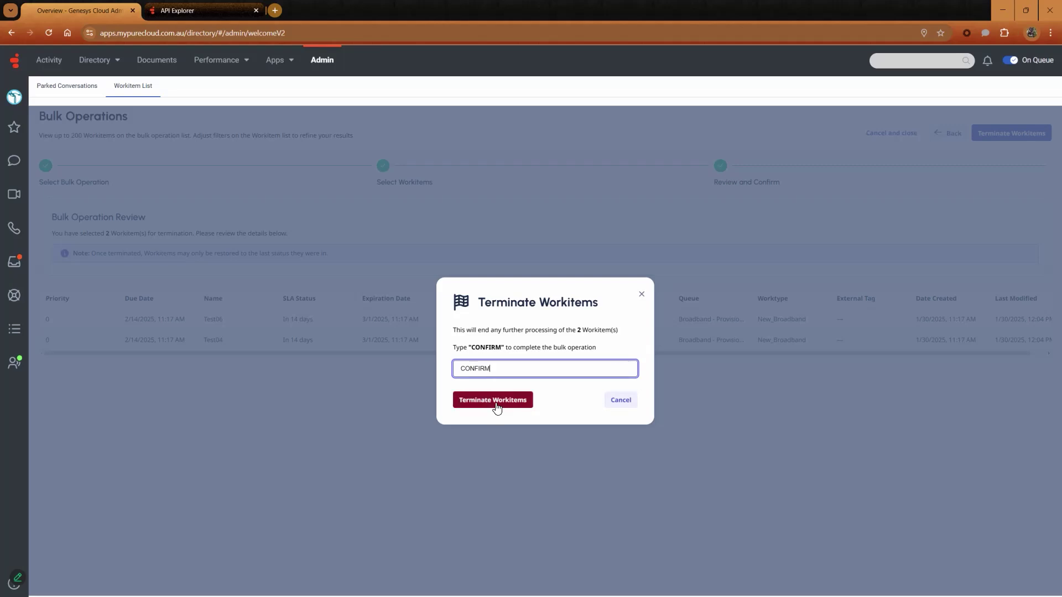
left_click(627, 403)
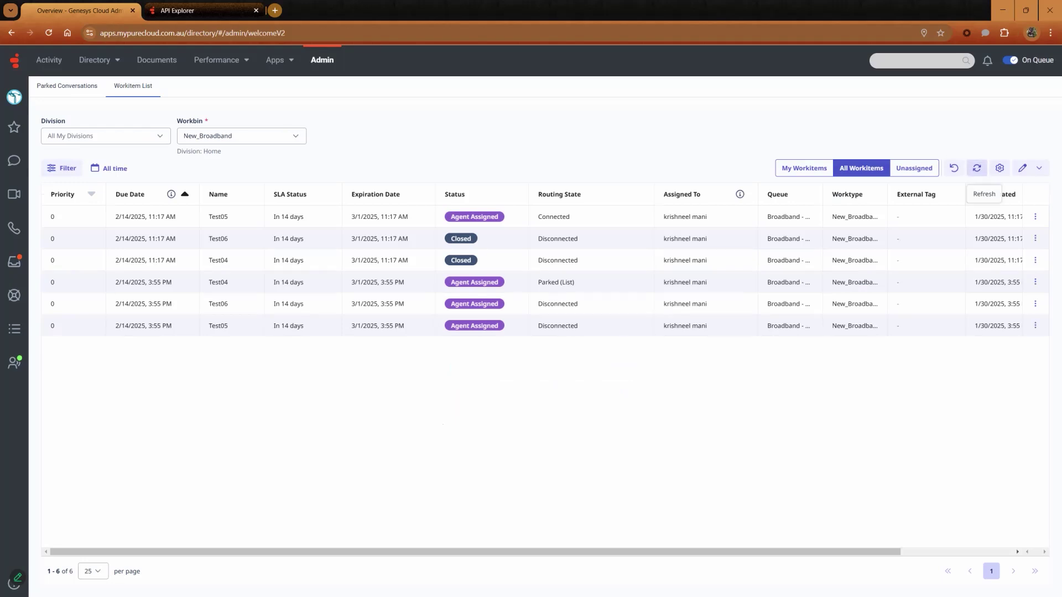
left_click(976, 168)
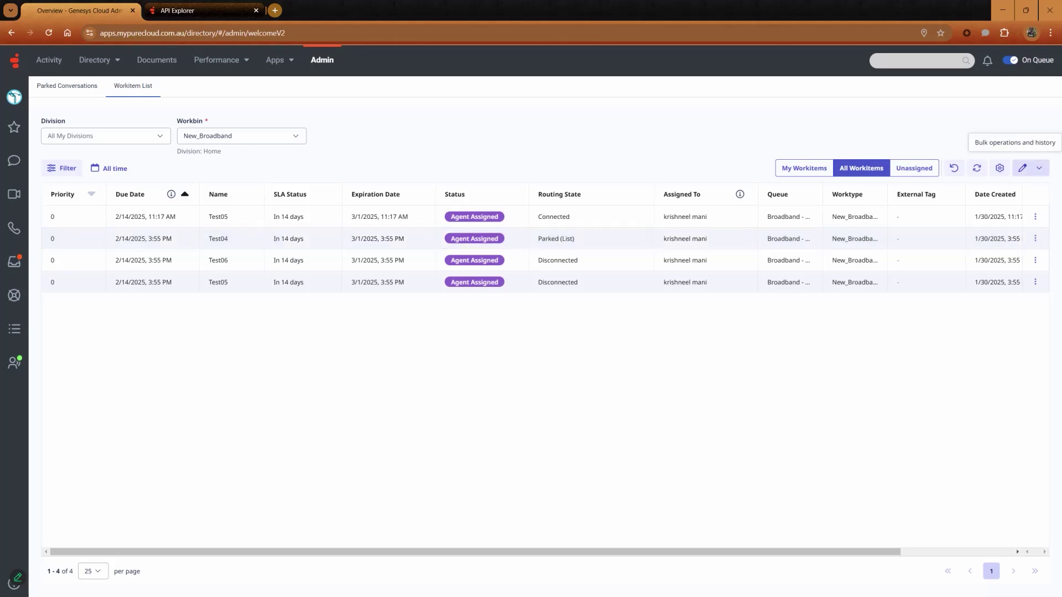
Step: Open the bulk operations history and view the details of the most recent terminate operation, closing them again
left_click(1038, 168)
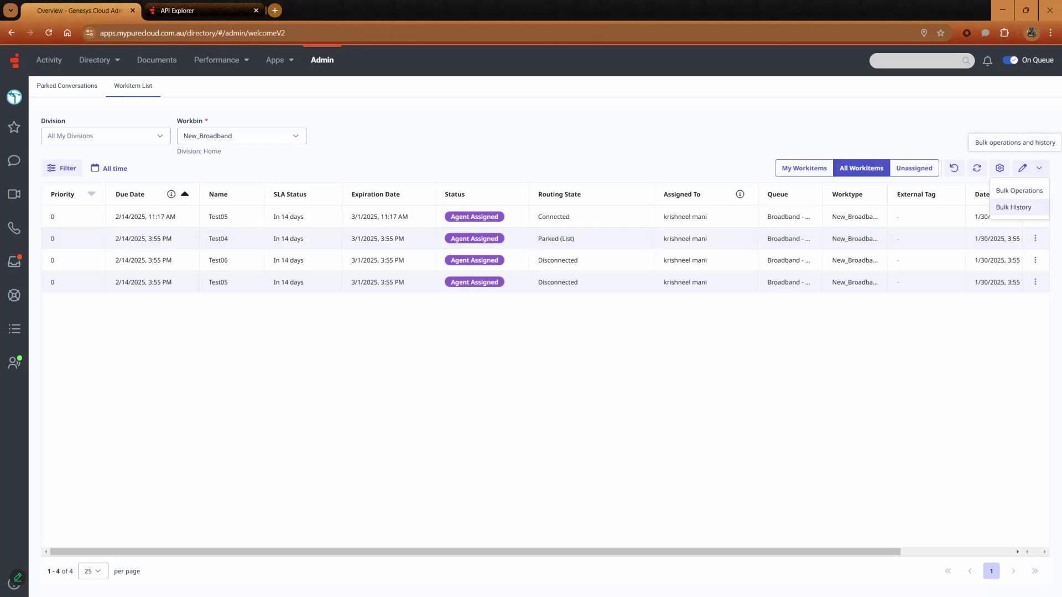
left_click(1013, 207)
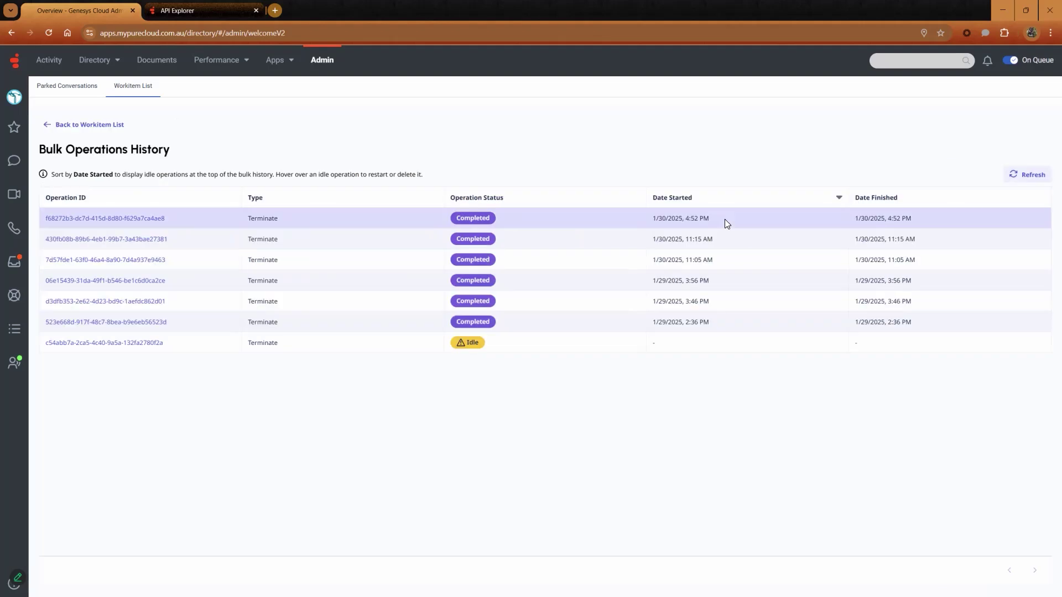
left_click(104, 220)
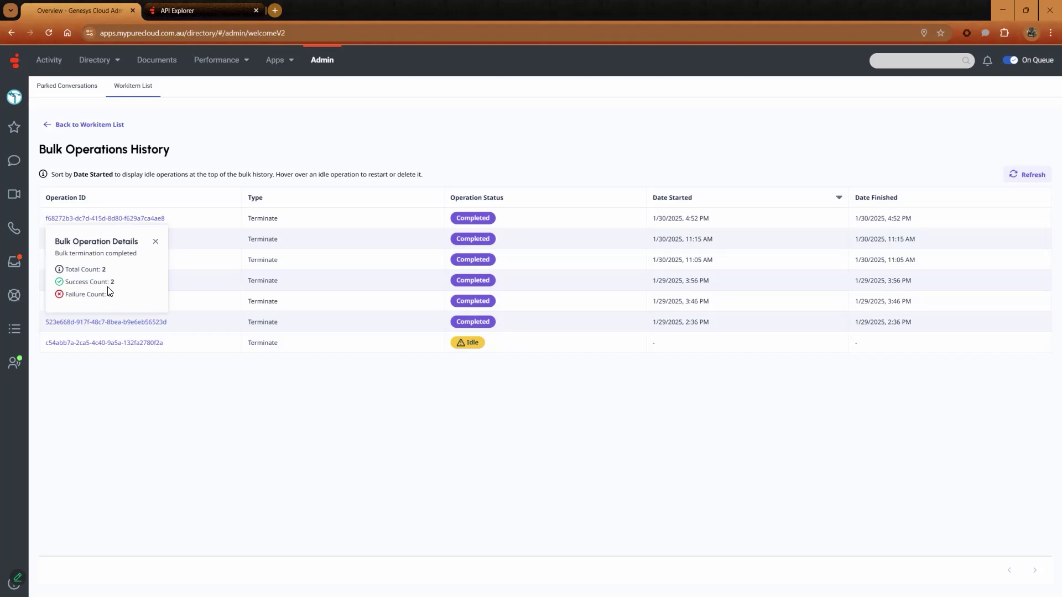
left_click(239, 381)
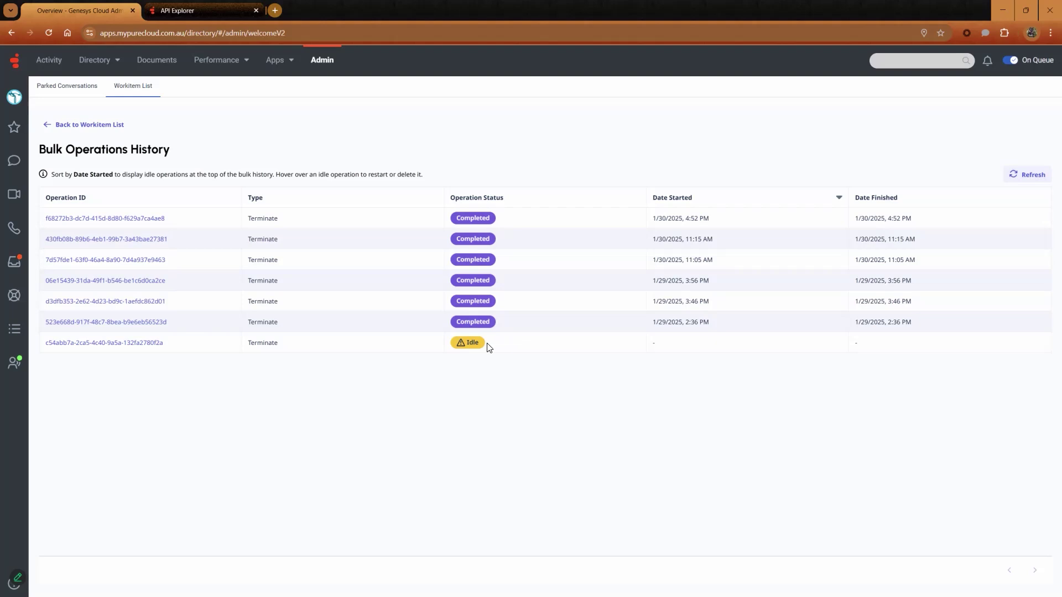
Step: Dismiss the restart prompt of the idle terminate operation and delete that operation instead
mouse_move(523, 350)
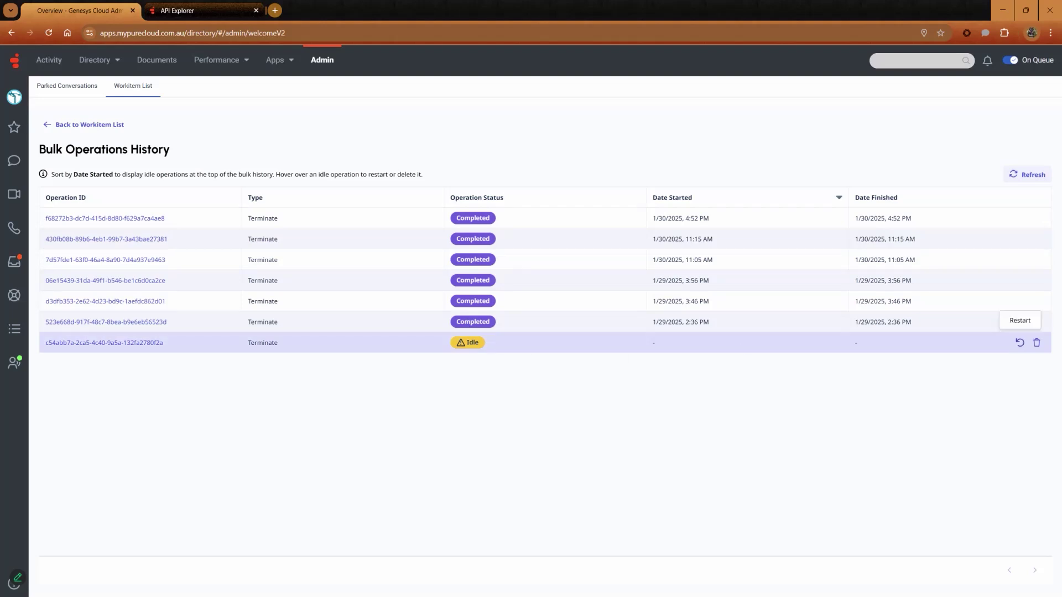
left_click(1019, 342)
left_click(488, 398)
left_click(620, 400)
left_click(1037, 342)
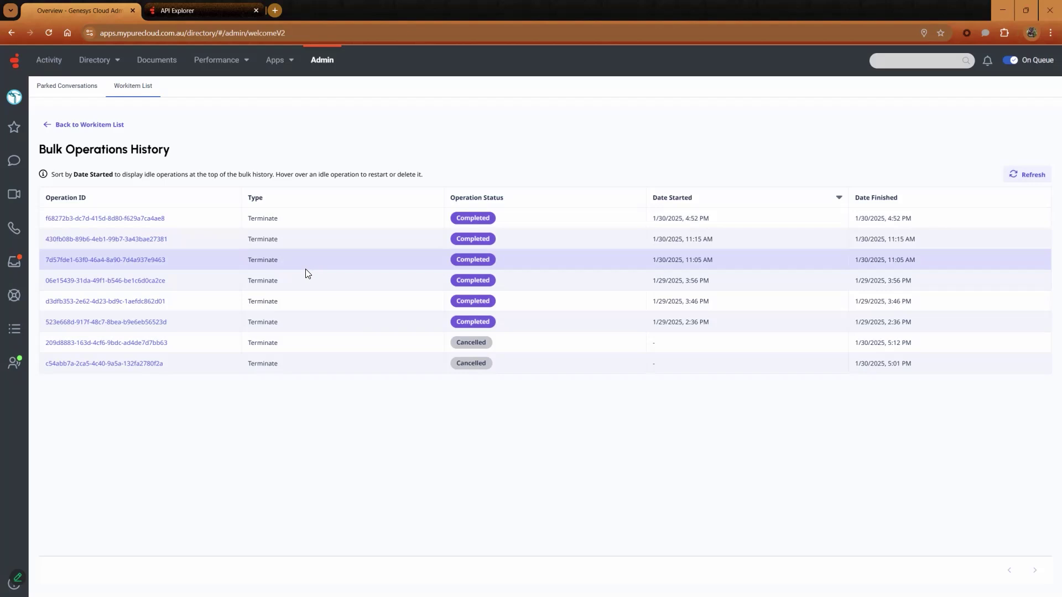
Step: Switch to the API Explorer and examine its category selection and the Task Management operations filtered by "bulk"
left_click(202, 6)
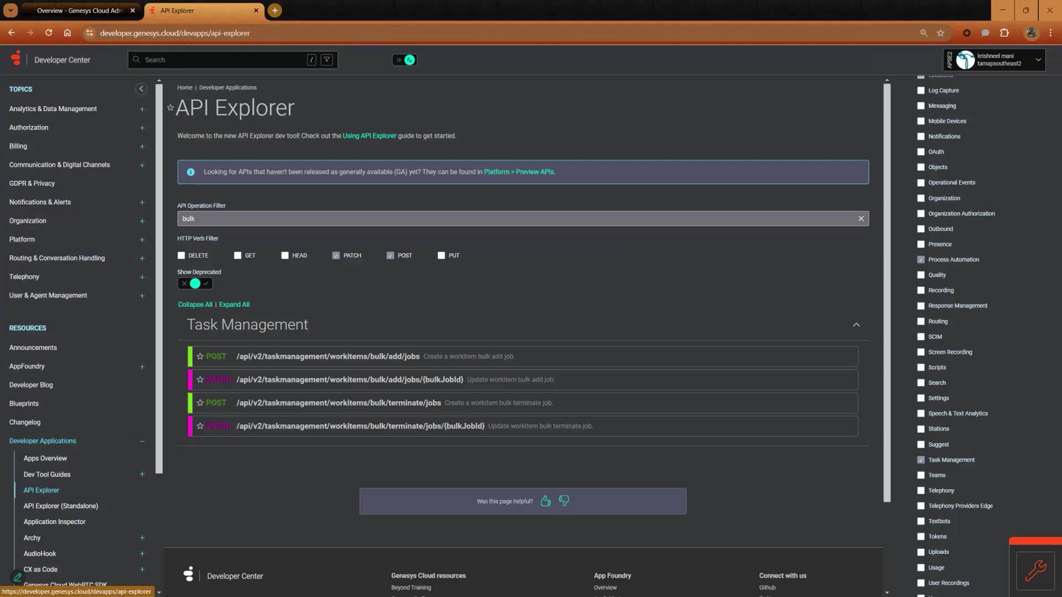
scroll(973, 332, "up", 10)
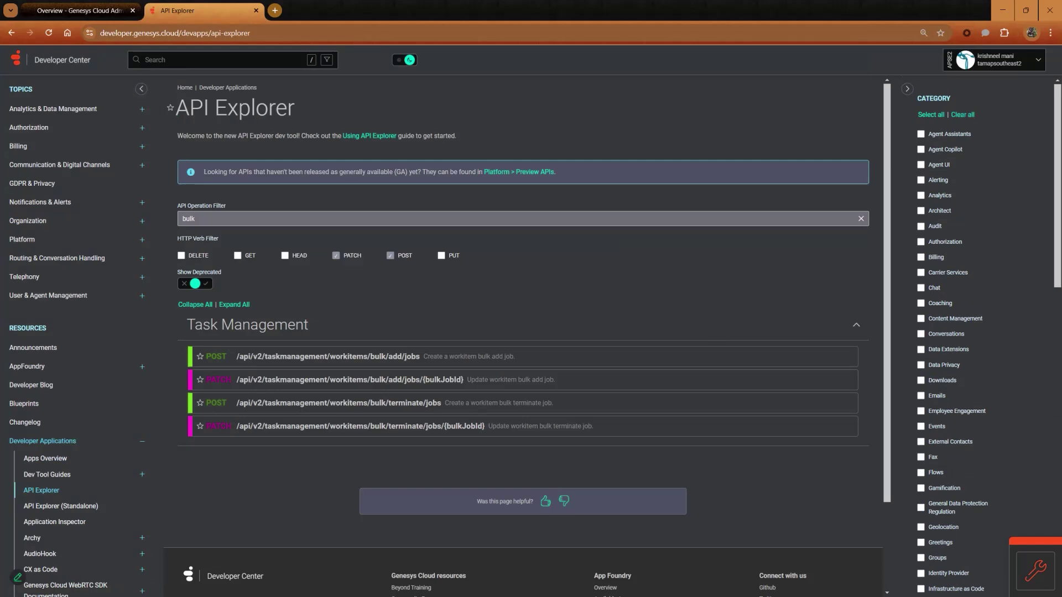
scroll(973, 331, "down", 10)
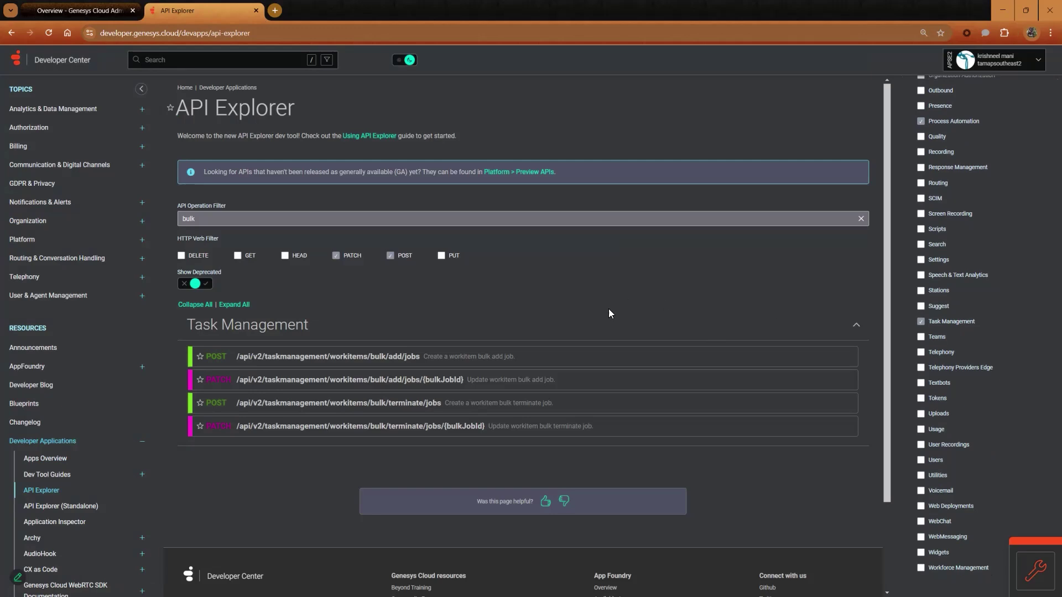
left_click(179, 223)
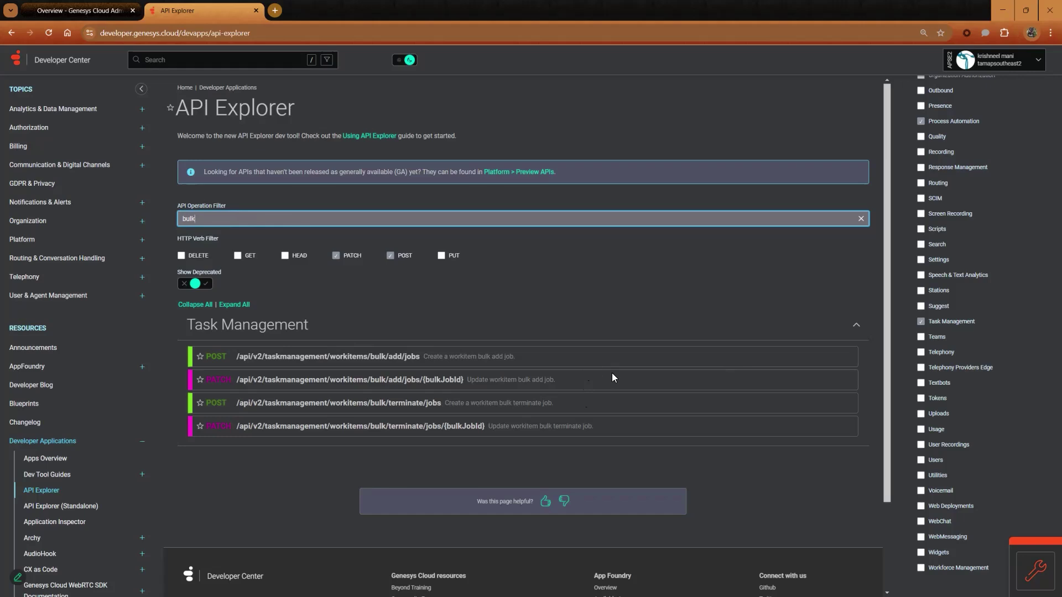
scroll(612, 375, "down", 1)
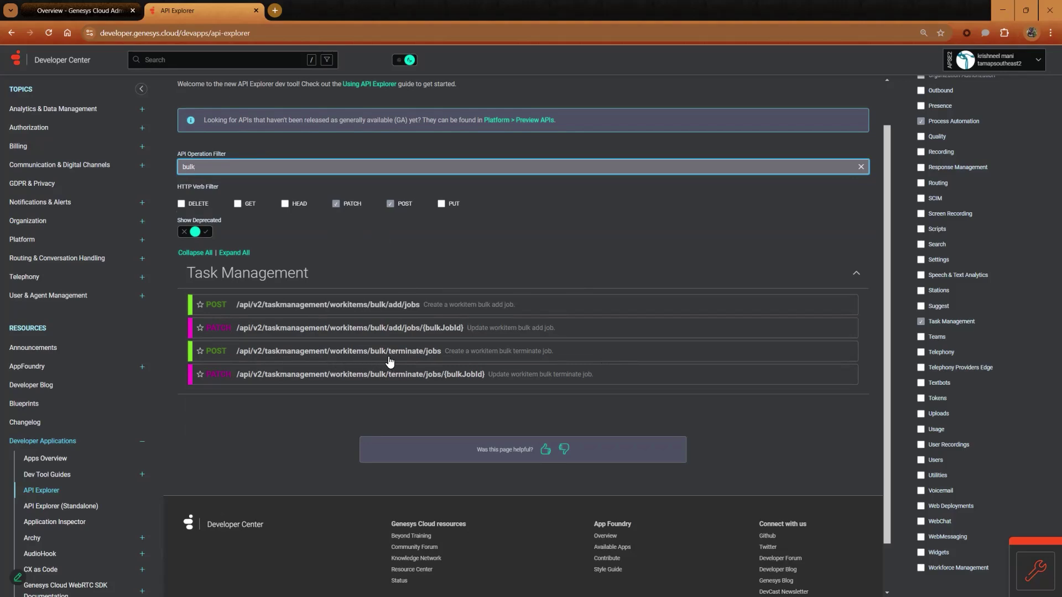
Step: Execute the POST request /api/v2/taskmanagement/workitems/bulk/terminate/jobs with the two prepared entity IDs and check its response
left_click(441, 354)
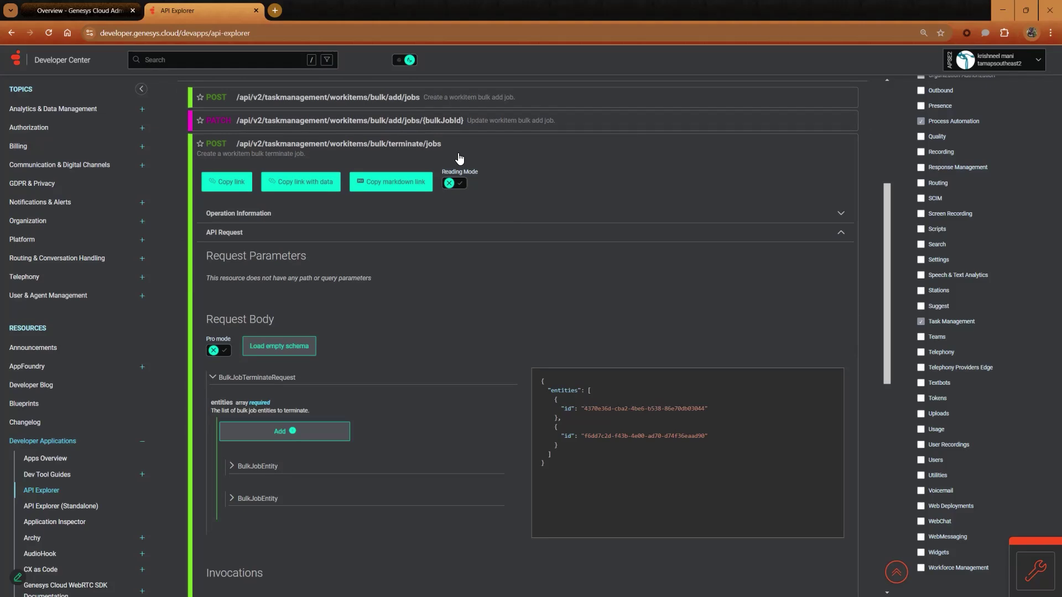
scroll(459, 158, "down", 3)
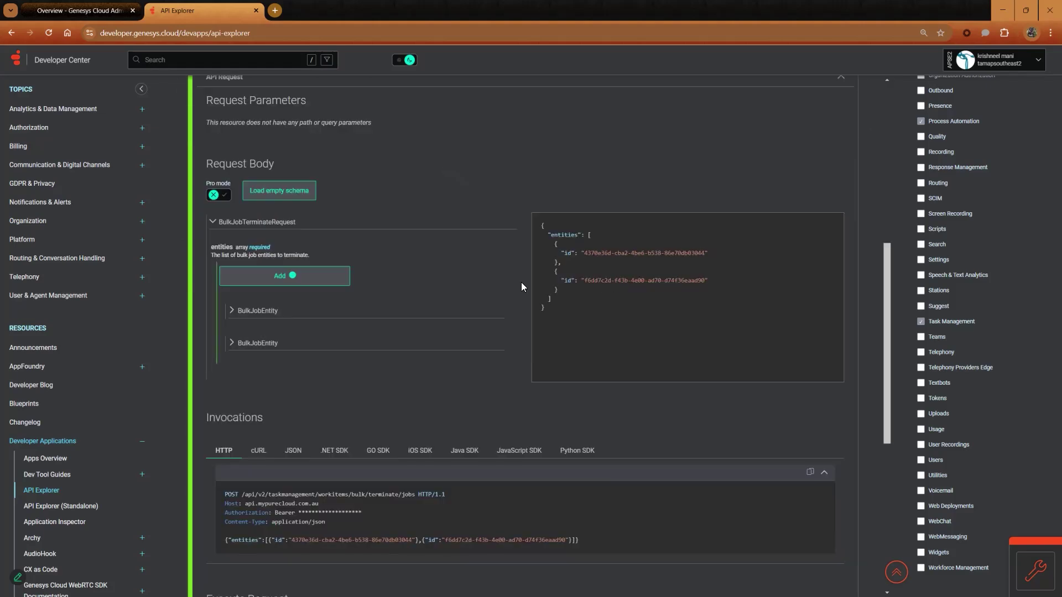
scroll(521, 282, "down", 4)
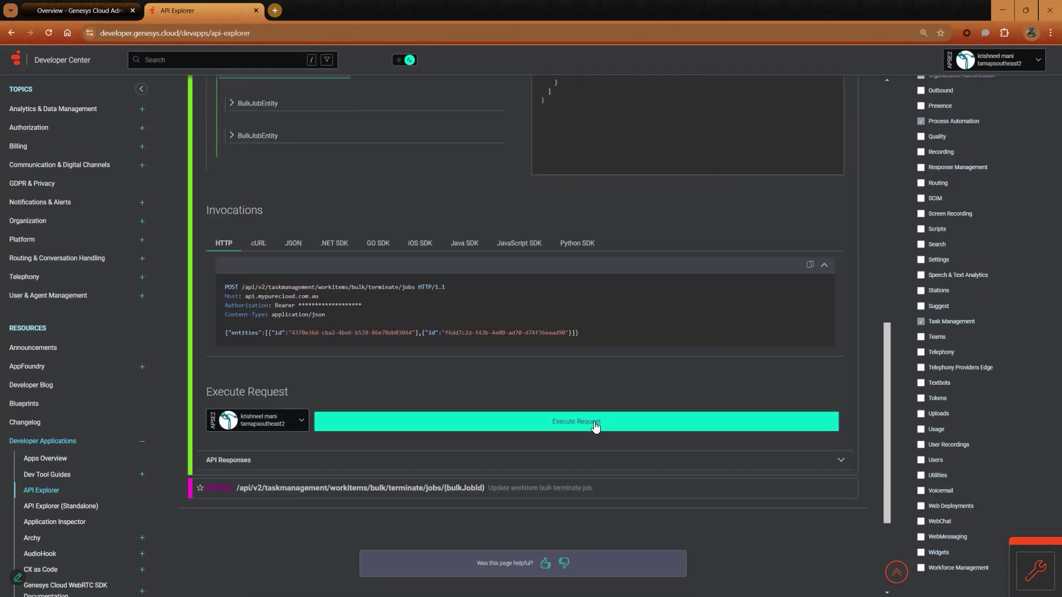
left_click(593, 430)
scroll(229, 278, "down", 4)
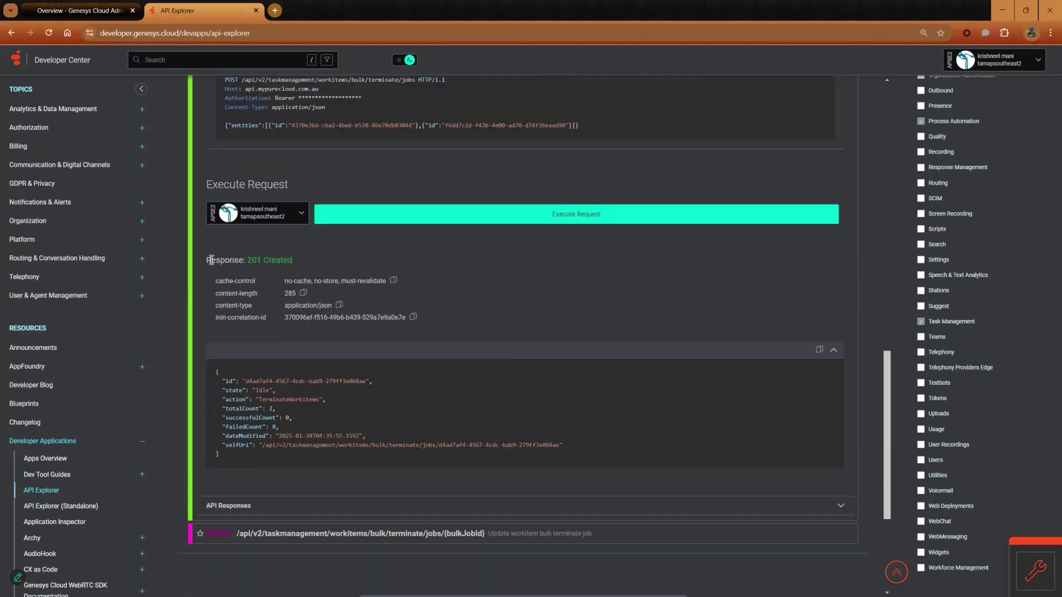
scroll(269, 336, "up", 1)
scroll(268, 336, "down", 1)
Step: Switch to Genesys Cloud, restart the idle terminate operation, confirming with CONFIRM, and return to the workitem list
left_click(95, 8)
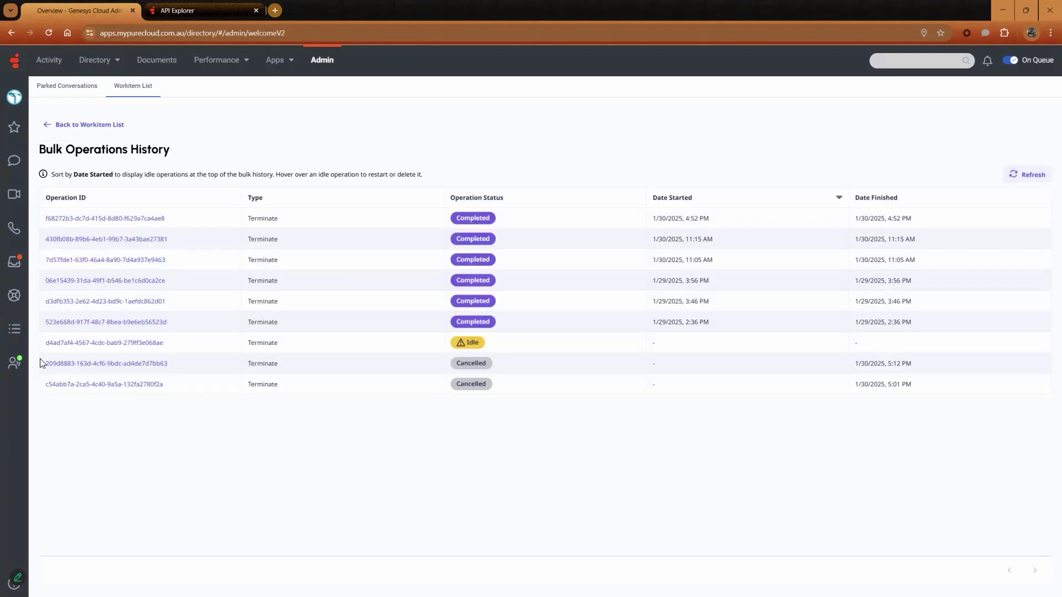
mouse_move(121, 352)
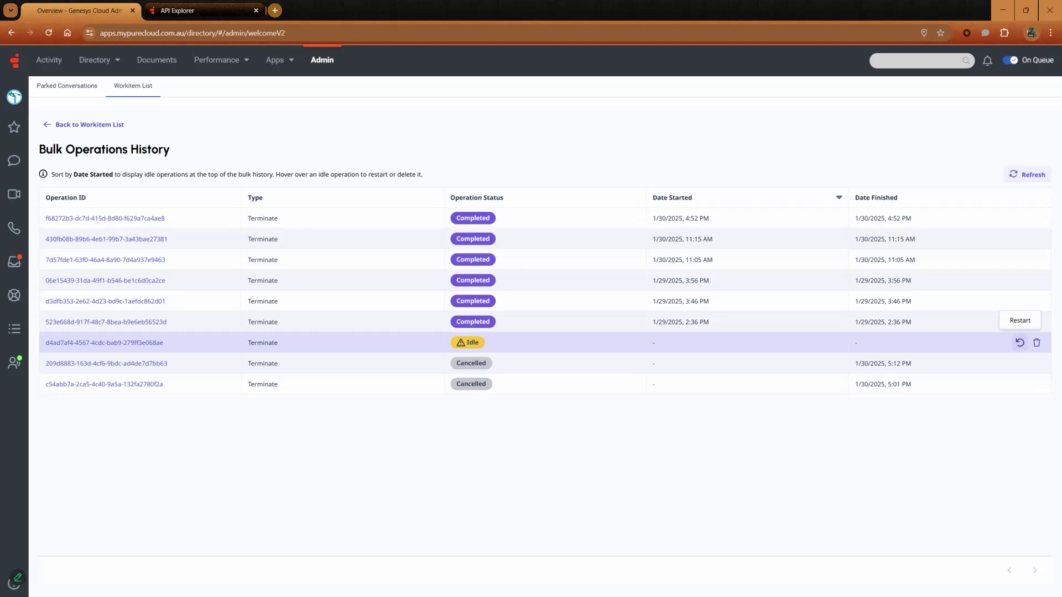
left_click(1020, 342)
type("CONFIRM")
left_click(493, 399)
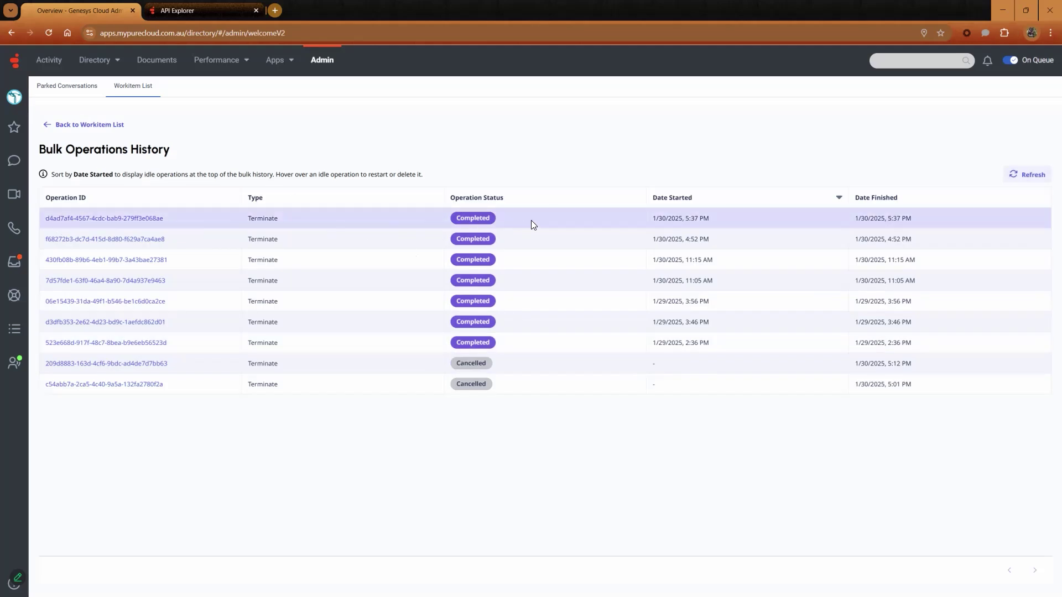
left_click(90, 125)
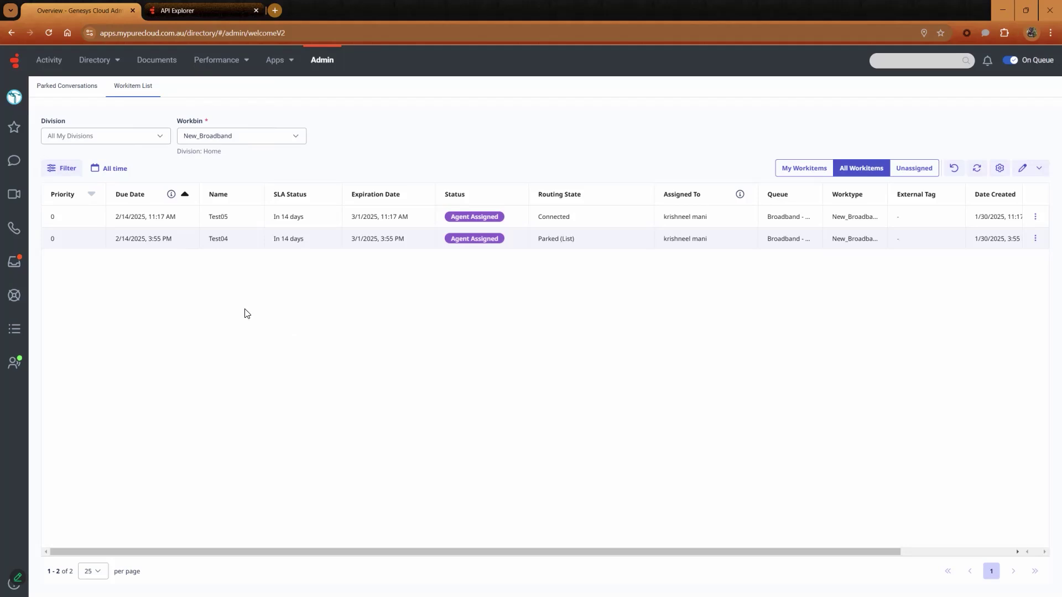
Step: Switch back to the API Explorer and collapse the bulk terminate job operation
left_click(201, 8)
scroll(443, 254, "up", 10)
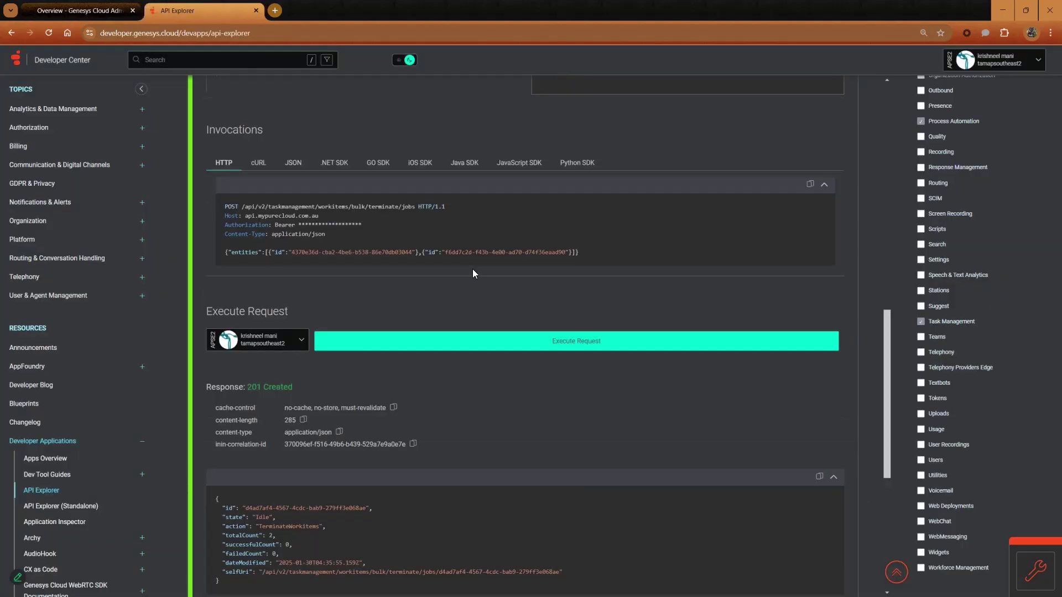
left_click(473, 268)
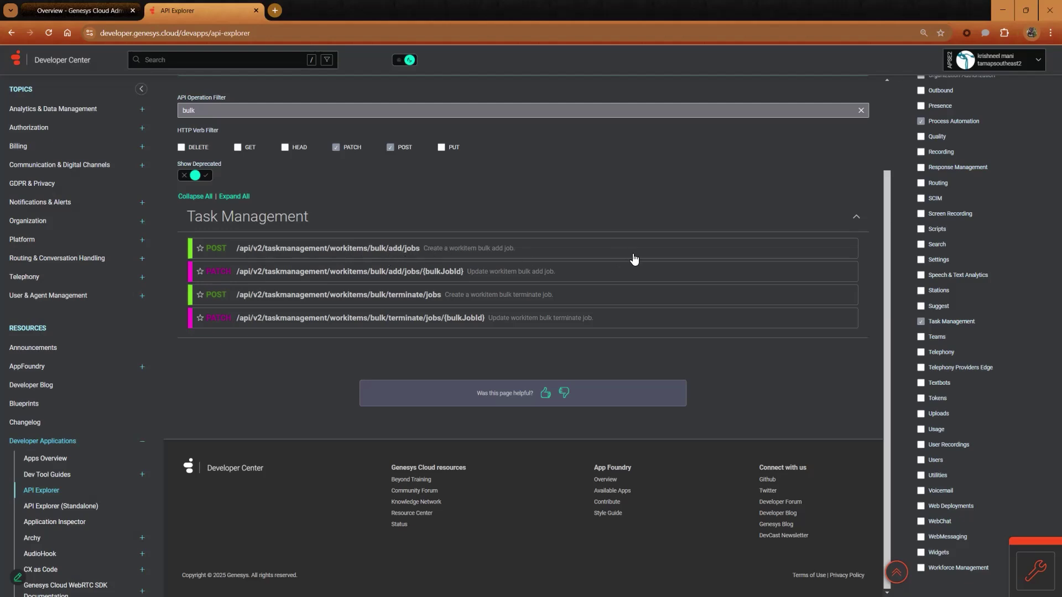
Step: Open the POST operation for bulk add jobs, add a WorkitemCommonCreate entity to its request body and expand its fields
left_click(482, 252)
scroll(698, 257, "down", 1)
left_click(295, 333)
scroll(221, 369, "down", 2)
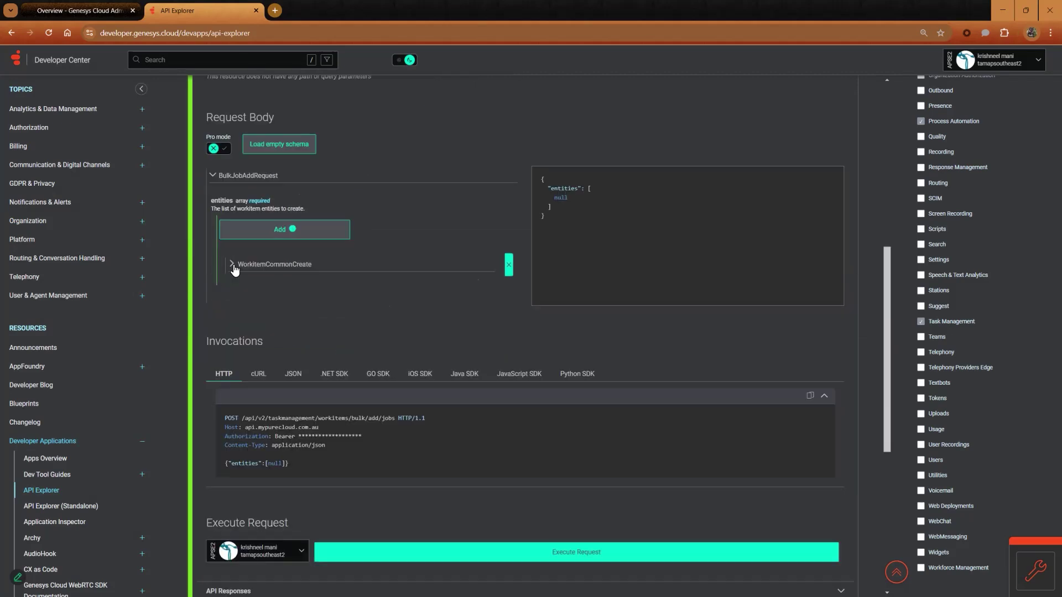
left_click(232, 265)
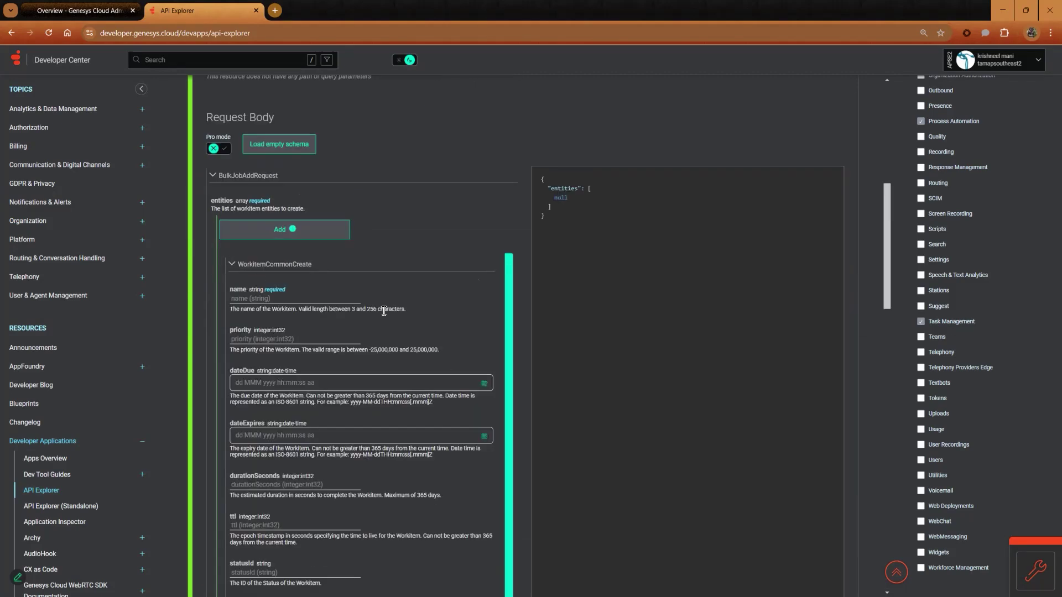
Step: Name the first workitem entity Test01 and set its typeId to 38876e02-56d9-443a-ae05-110be9c5c0ce
left_click(294, 299)
type("Test")
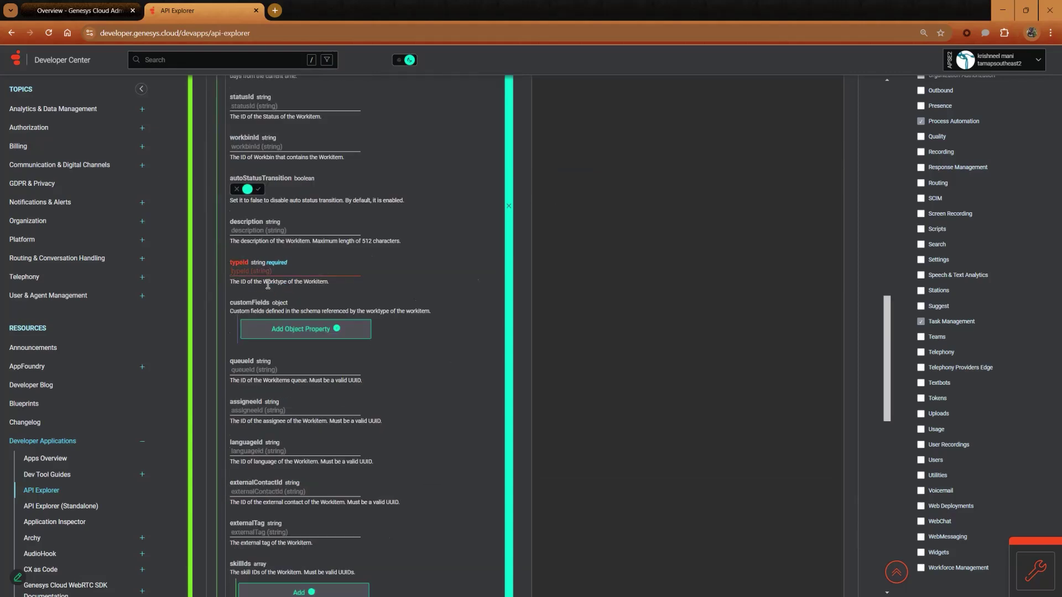
scroll(233, 322, "up", 10)
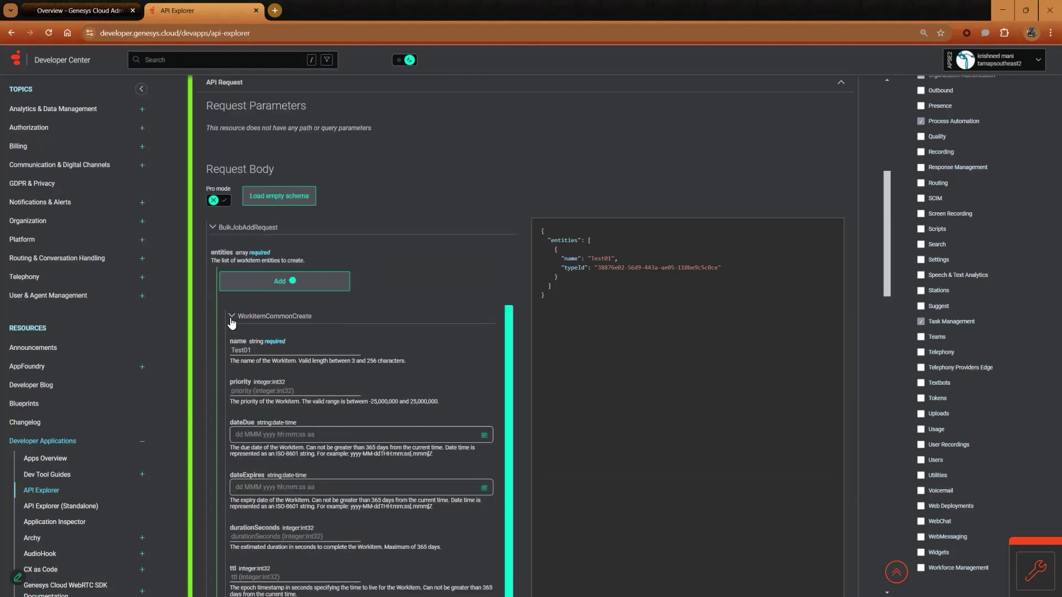
Step: Add a second WorkitemCommonCreate entity named Test02 with typeId 38876e02-56d9-443a-ae05-110be9c5c0ce
scroll(471, 299, "down", 15)
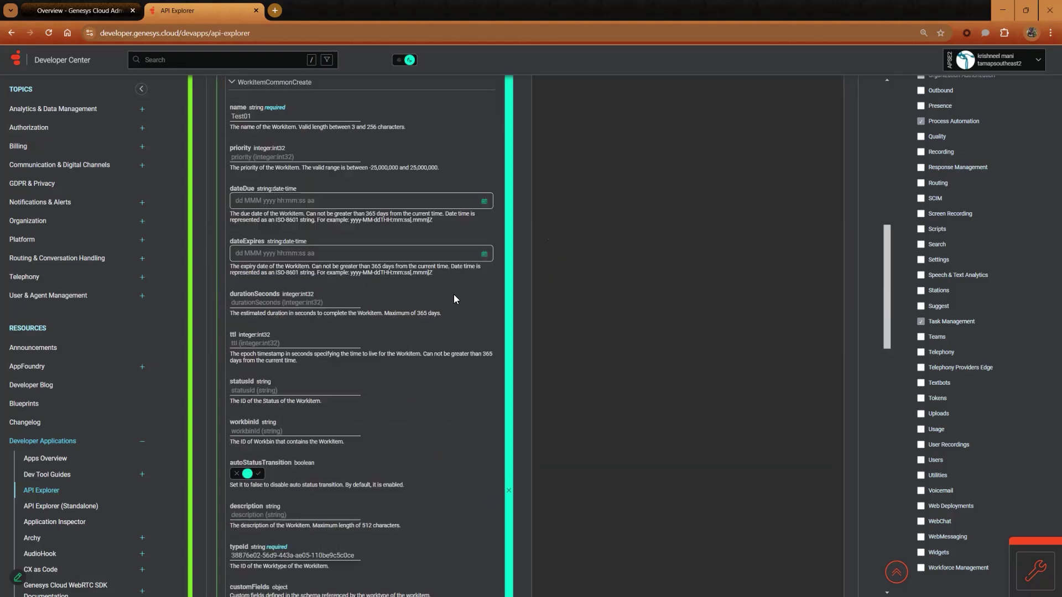
left_click(259, 286)
left_click(291, 221)
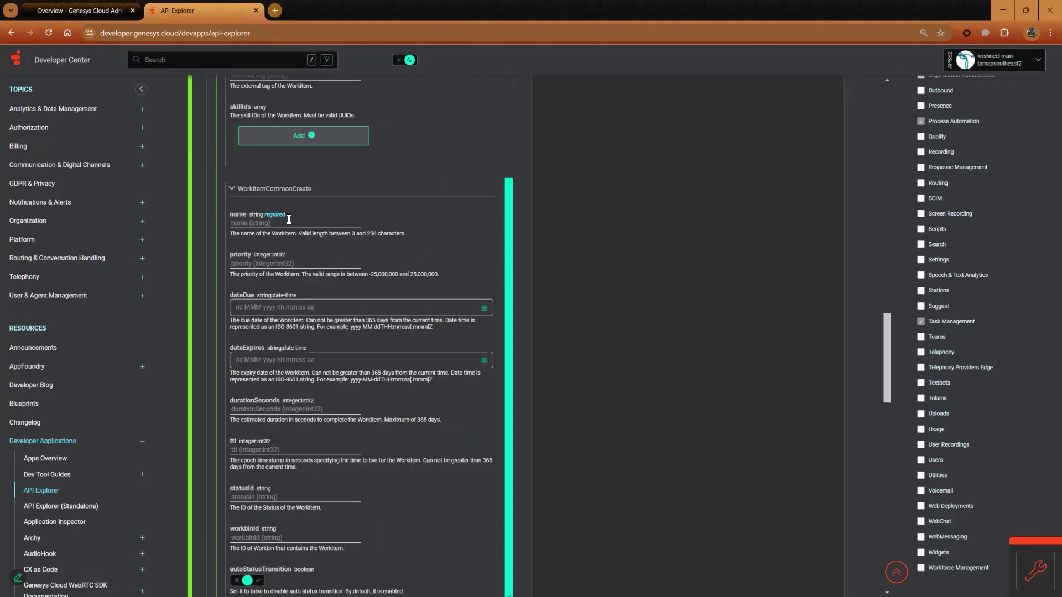
type("Test")
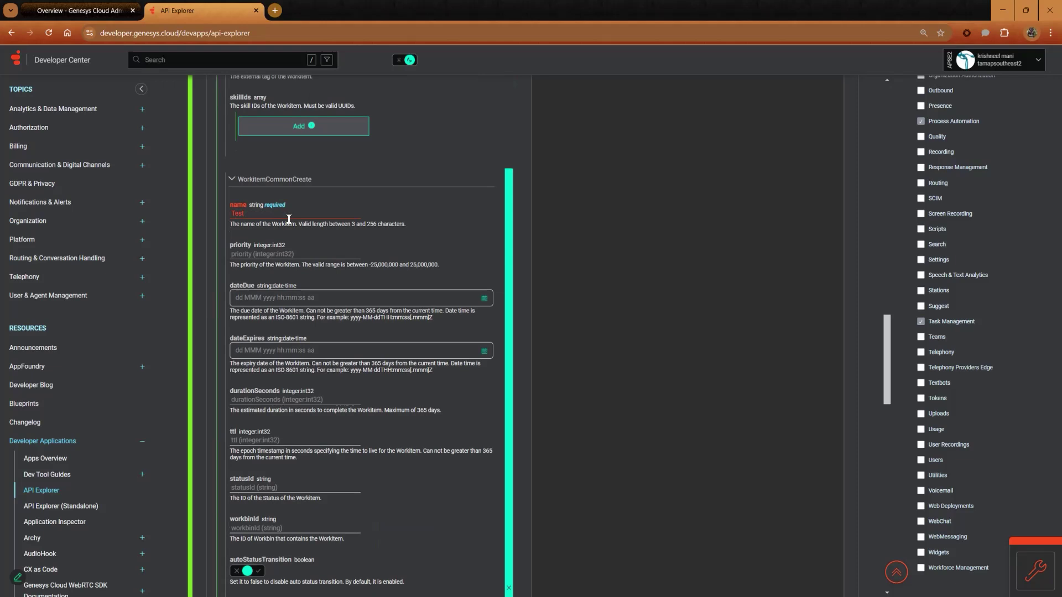
scroll(289, 219, "down", 5)
left_click(280, 357)
type("38876e02-56d9-443a-ae05-110be9c5c0ce")
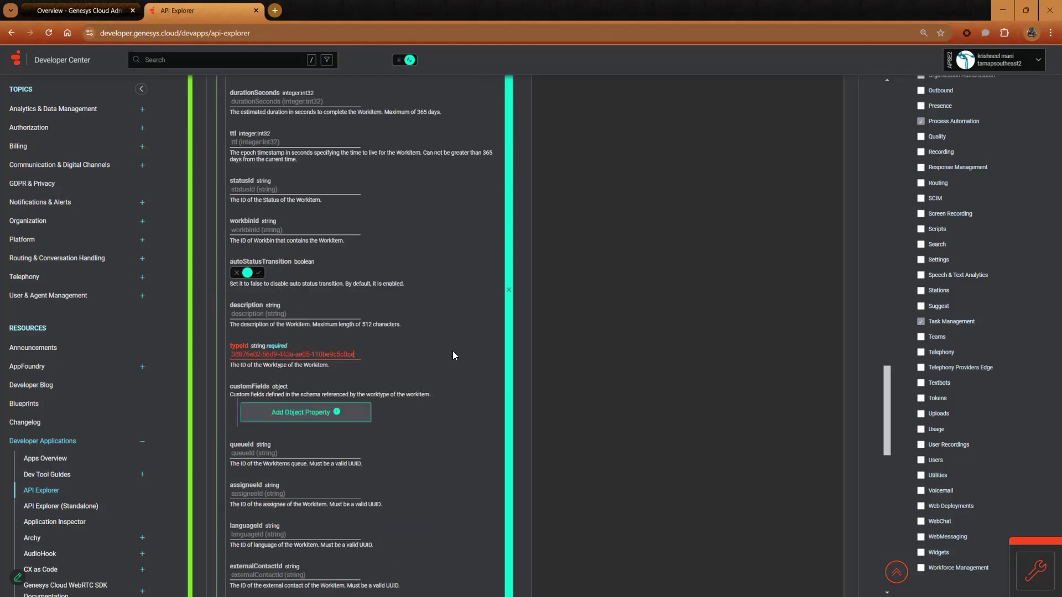
Step: Execute the bulk add POST request with the two entities and copy the job id from its response
scroll(460, 389, "down", 15)
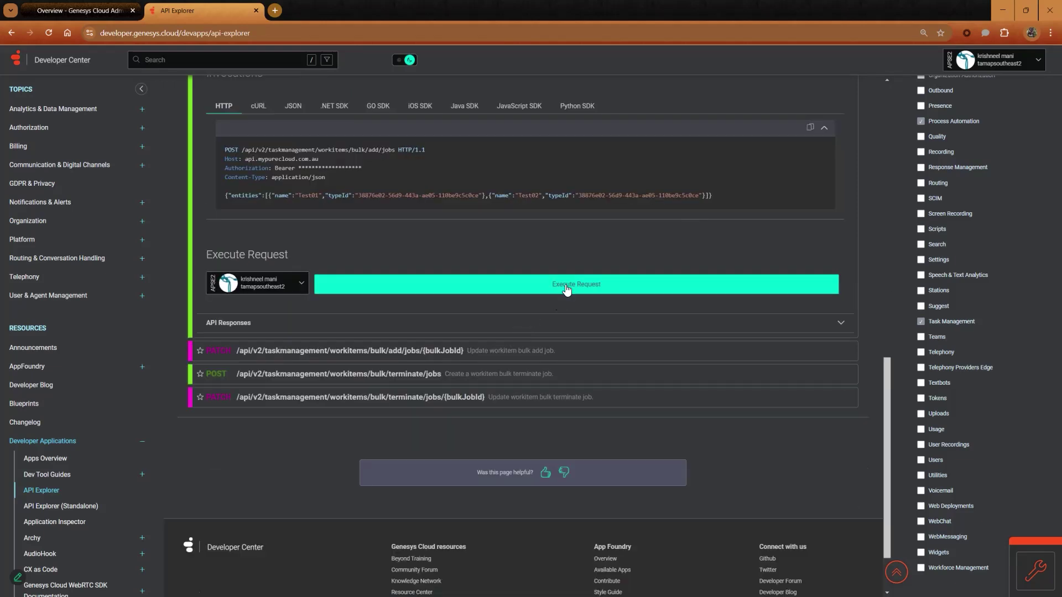
left_click(567, 287)
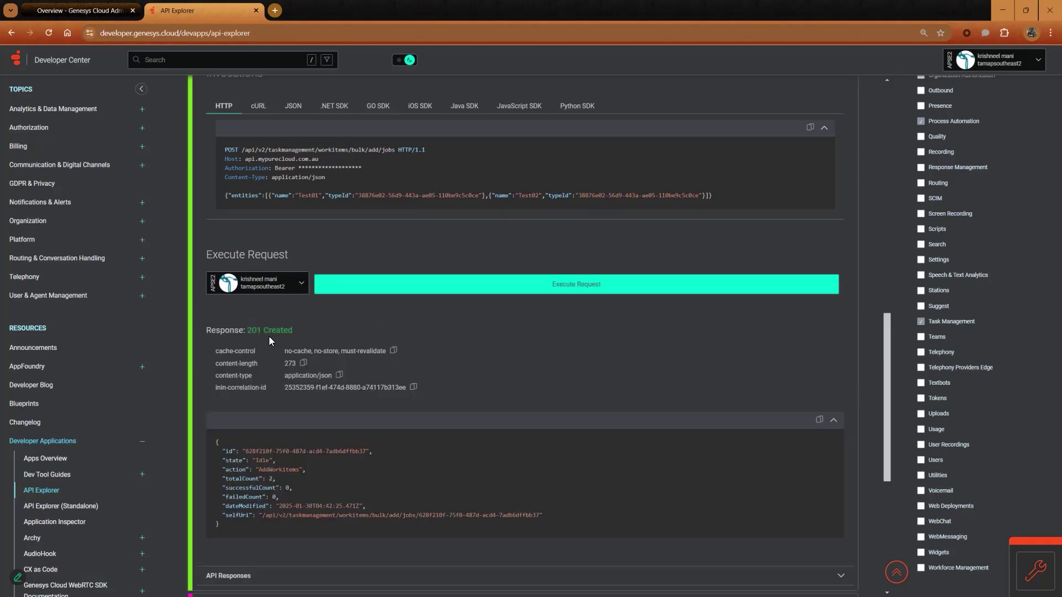
scroll(269, 340, "down", 2)
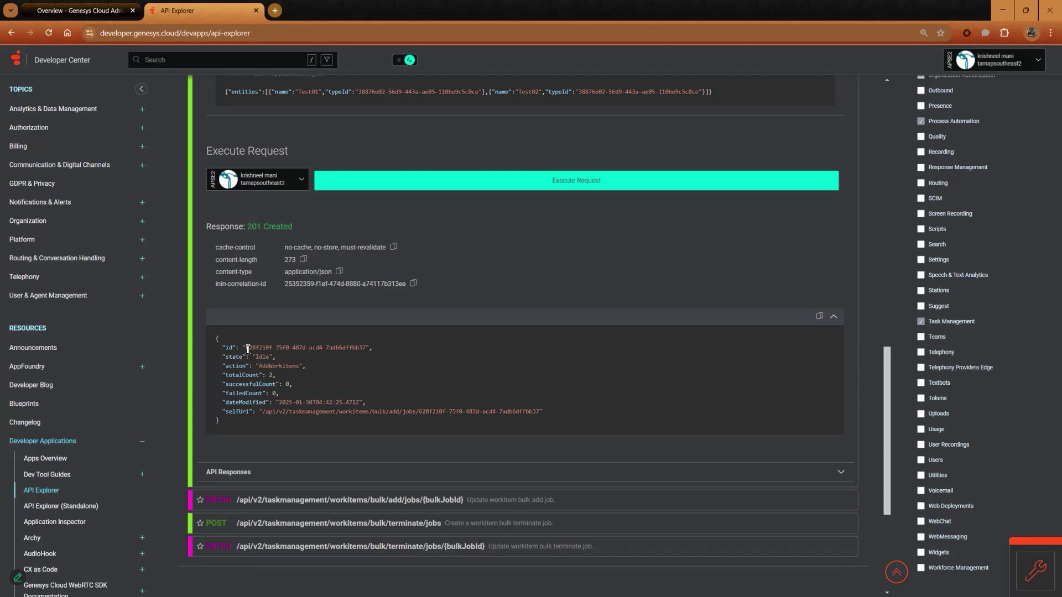
left_click_drag(246, 349, 366, 349)
key("ctrl+c")
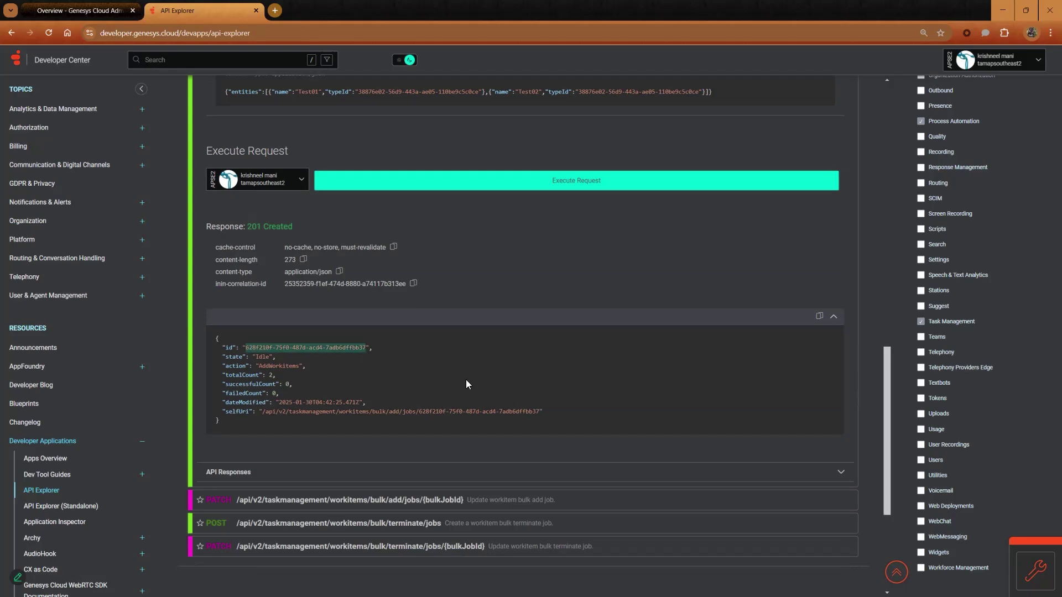
Step: Open the update operation /api/v2/taskmanagement/workitems/bulk/add/jobs/{bulkJobId} and paste the copied job id as its bulkJobId
scroll(423, 349, "down", 2)
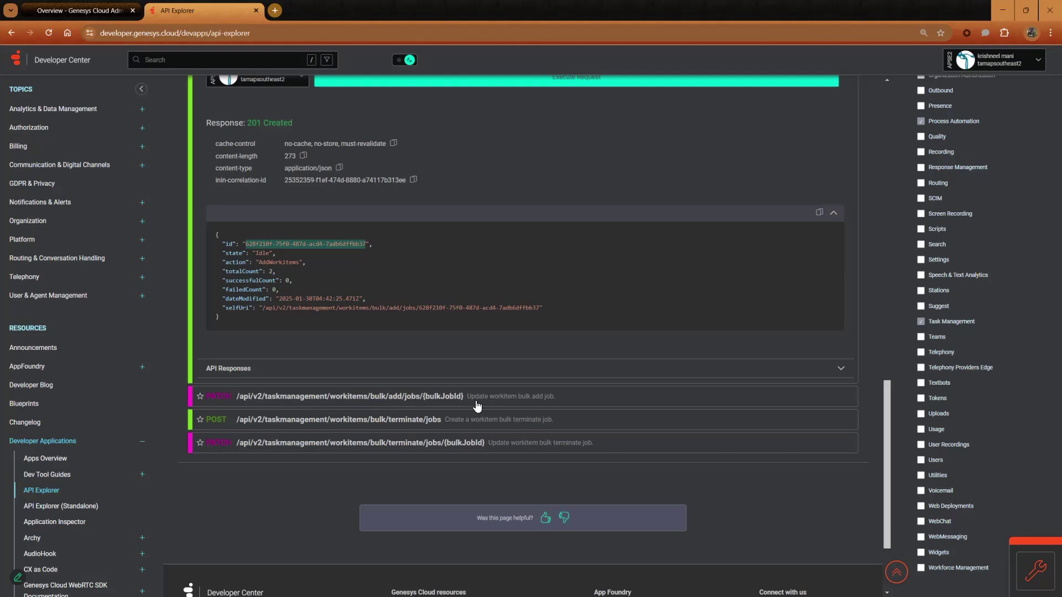
left_click(568, 404)
scroll(664, 365, "down", 5)
left_click(271, 303)
key("ctrl+v")
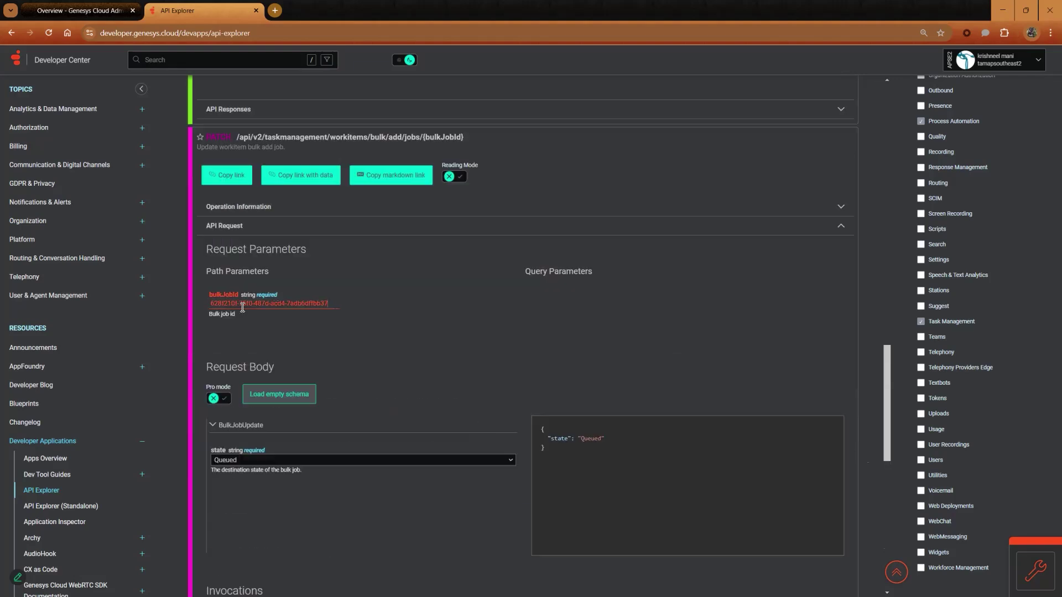
Step: Execute the PATCH request for the bulk add job with state Queued and check its response
scroll(359, 301, "down", 3)
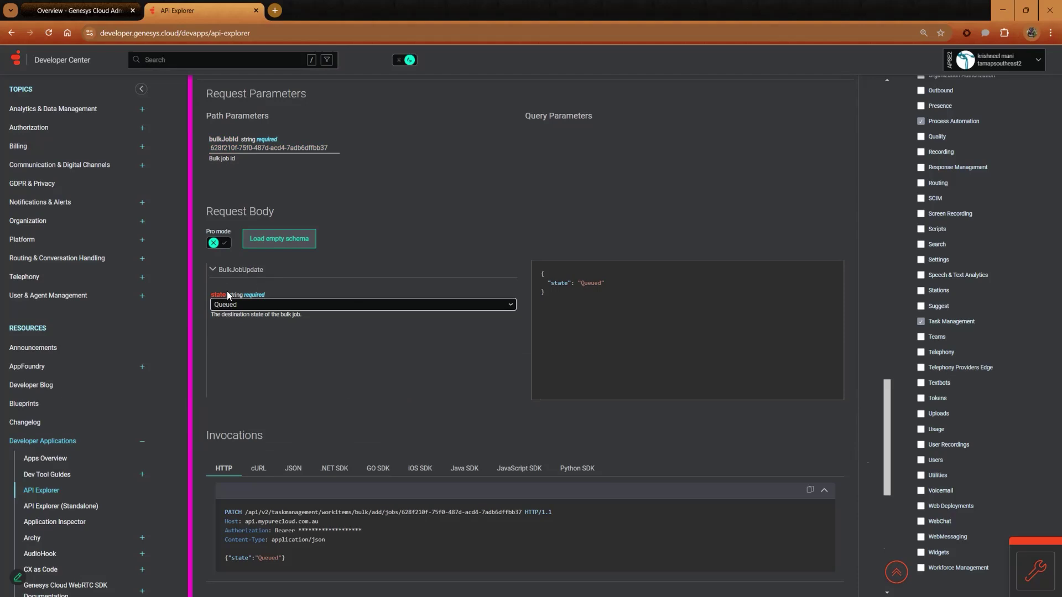
scroll(504, 270, "down", 5)
left_click(580, 390)
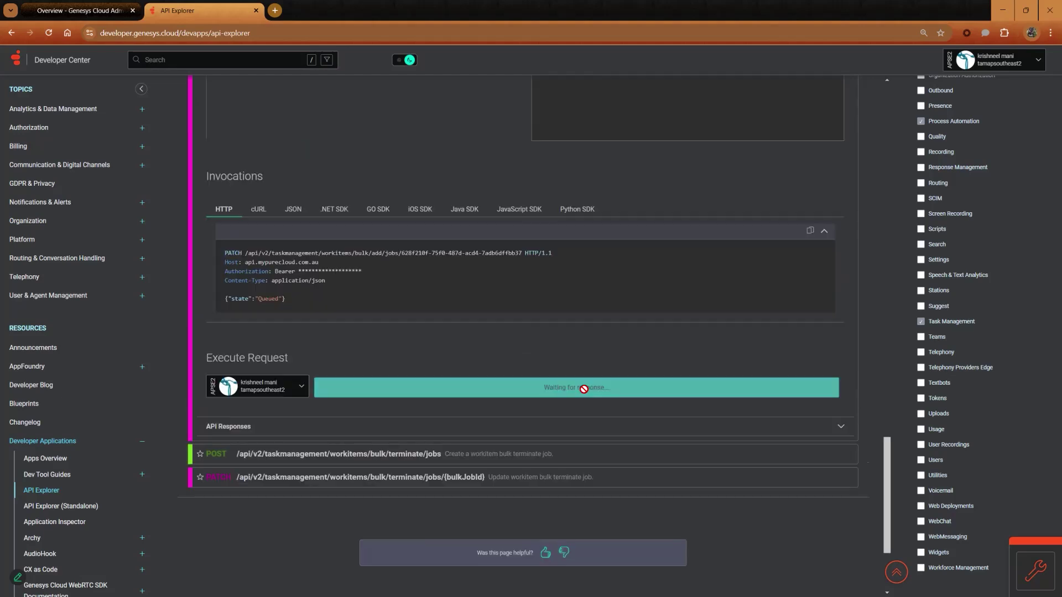
scroll(253, 299, "down", 3)
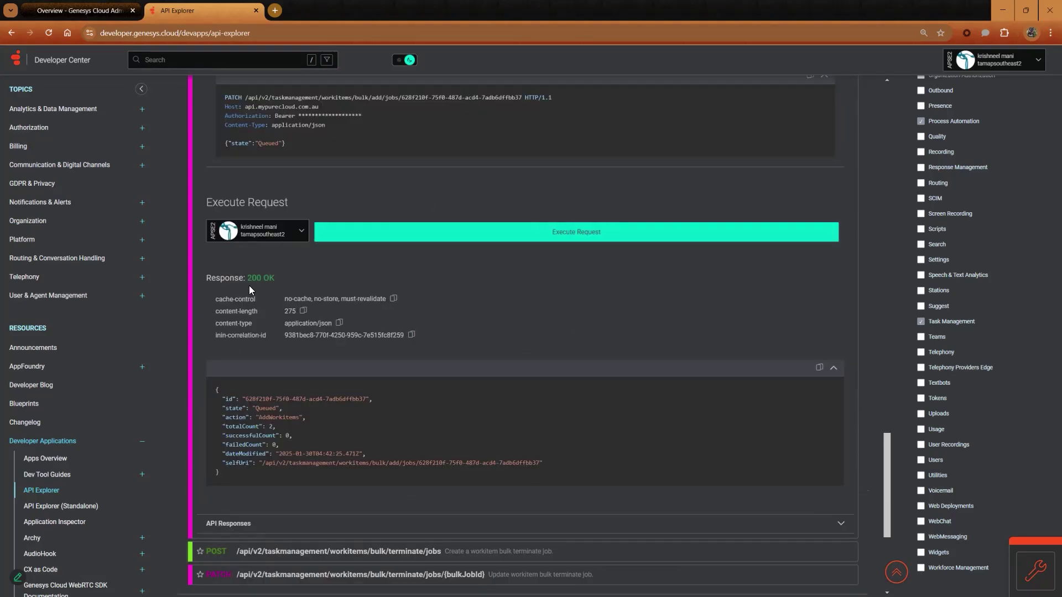
Step: Switch to Genesys Cloud and refresh the New_Broadband workitem list to check the added workitems
left_click(87, 12)
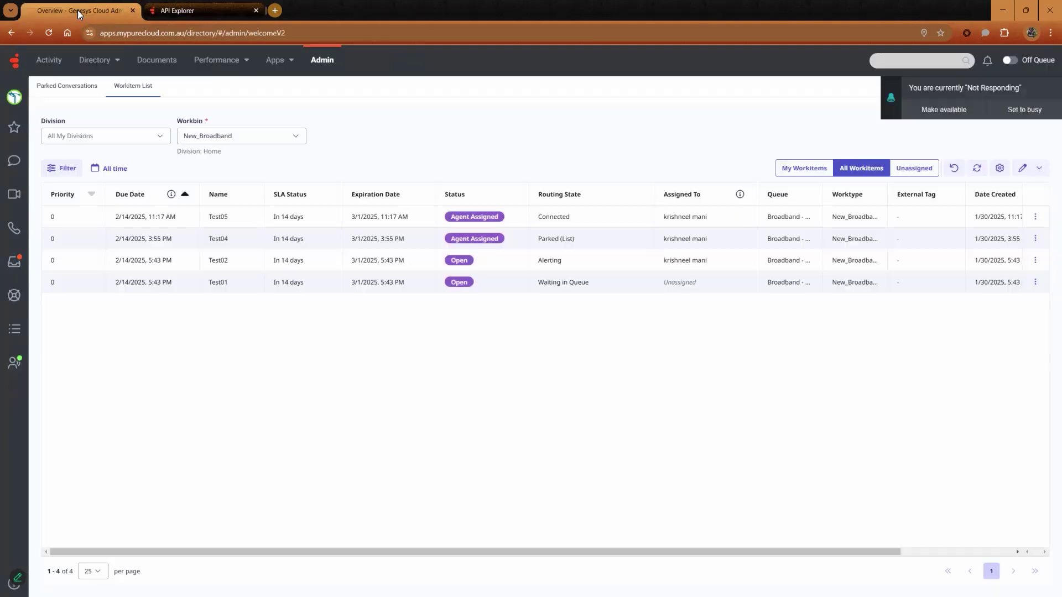
left_click(977, 167)
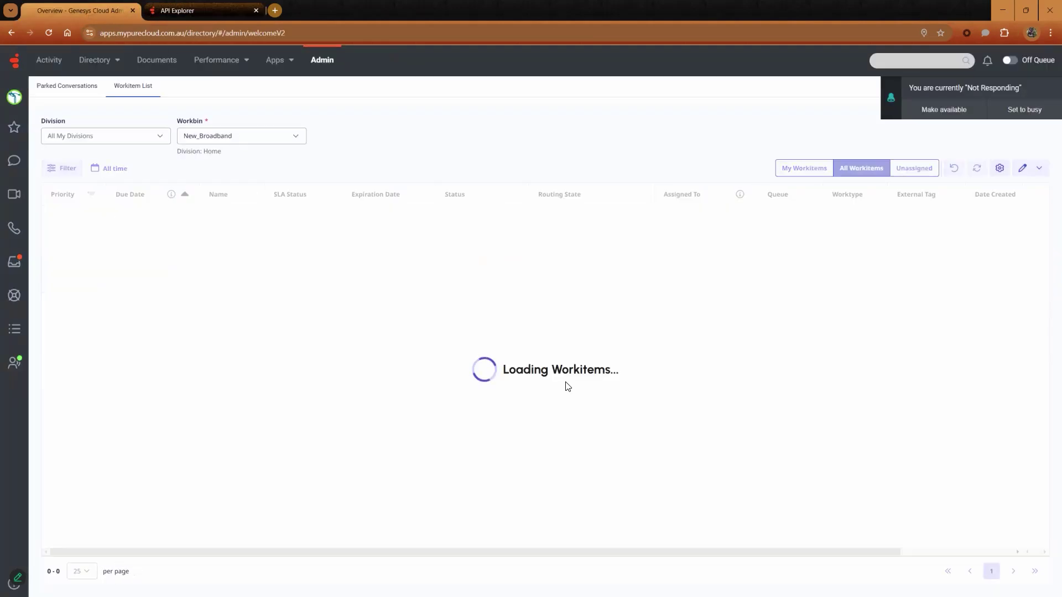